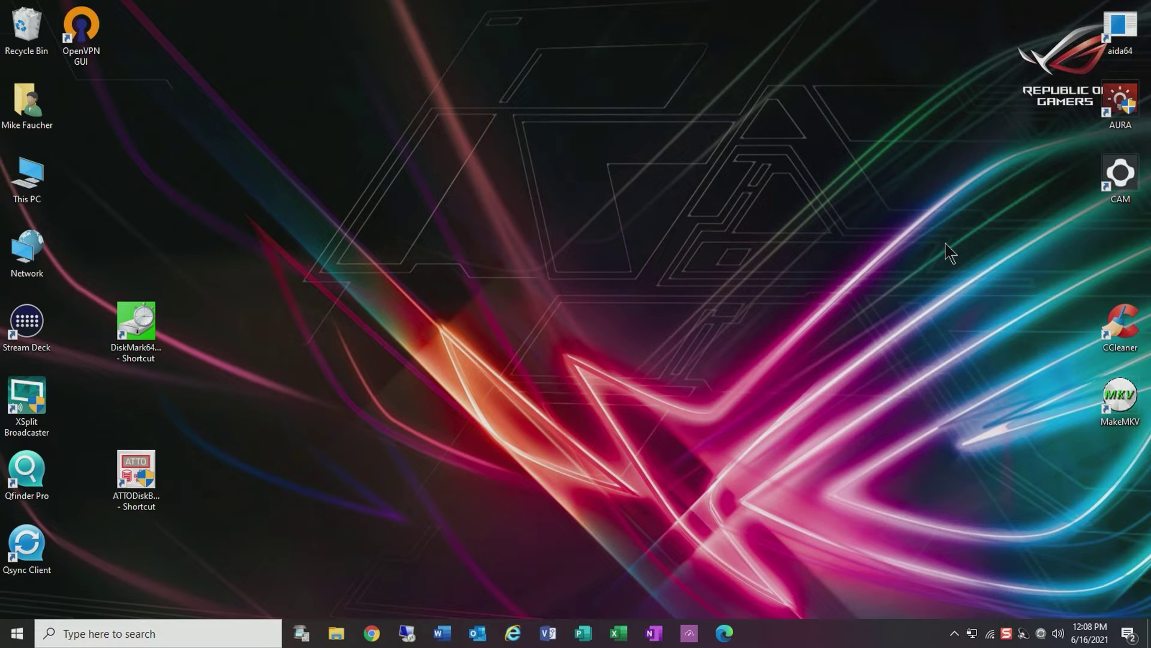
Connect the OpenVPN client to the home network by entering the account password
right_click(972, 632)
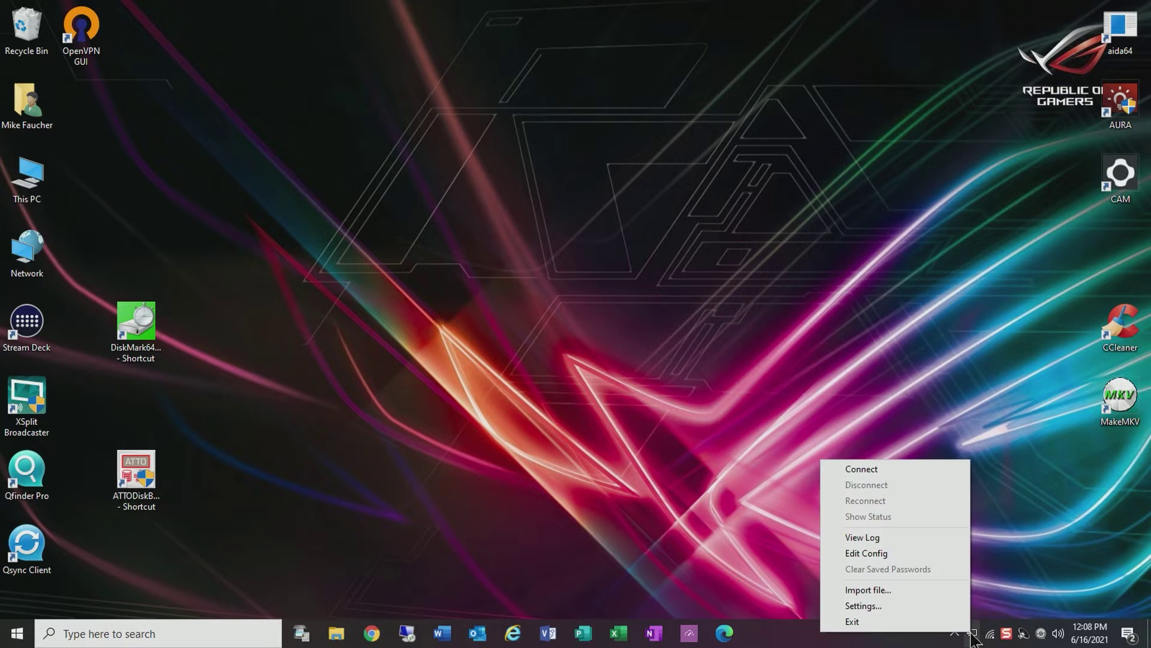
click(867, 467)
text(**********)
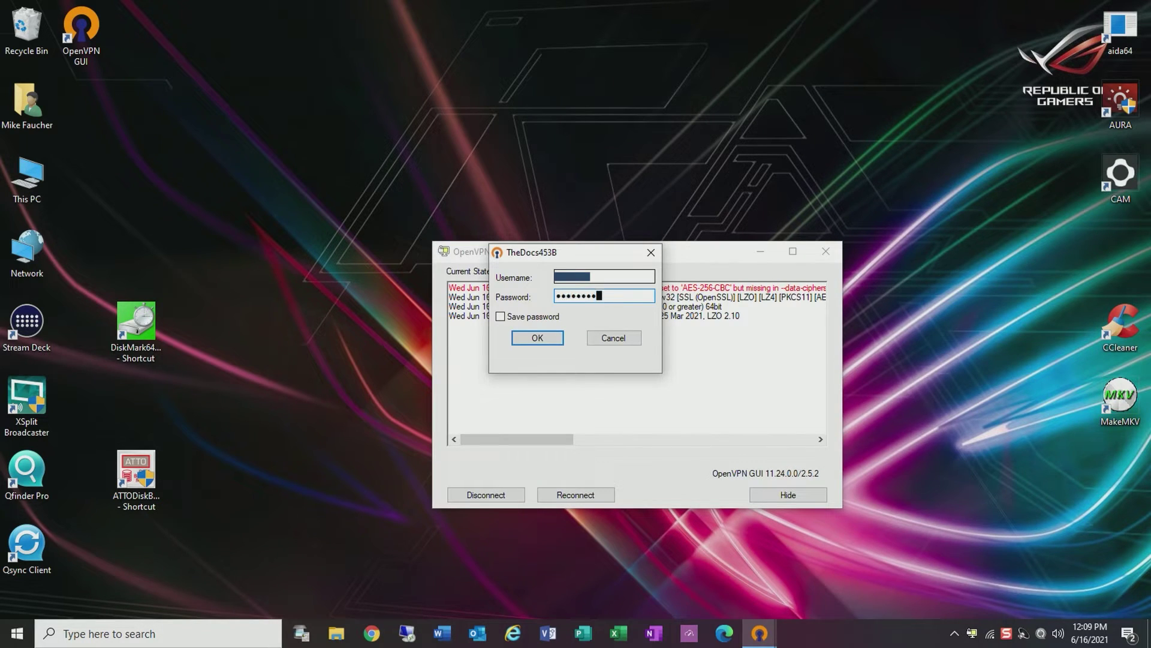
key(Return)
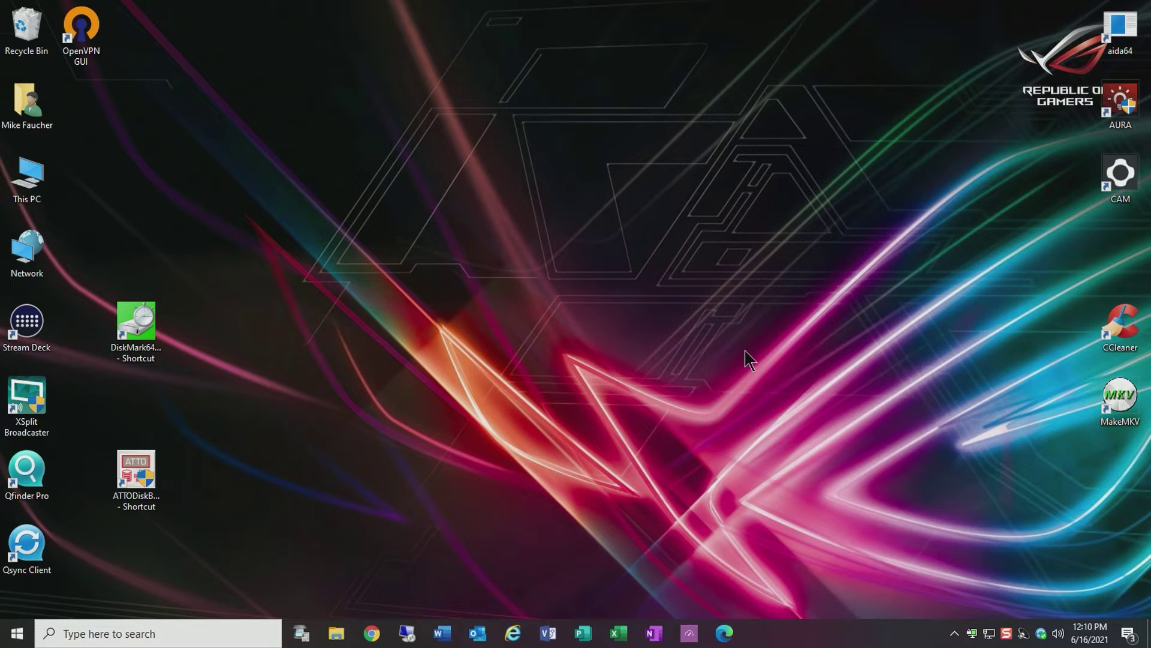
Open File Explorer and try the NAS at 192.168.0.87, dismissing the access error
click(333, 634)
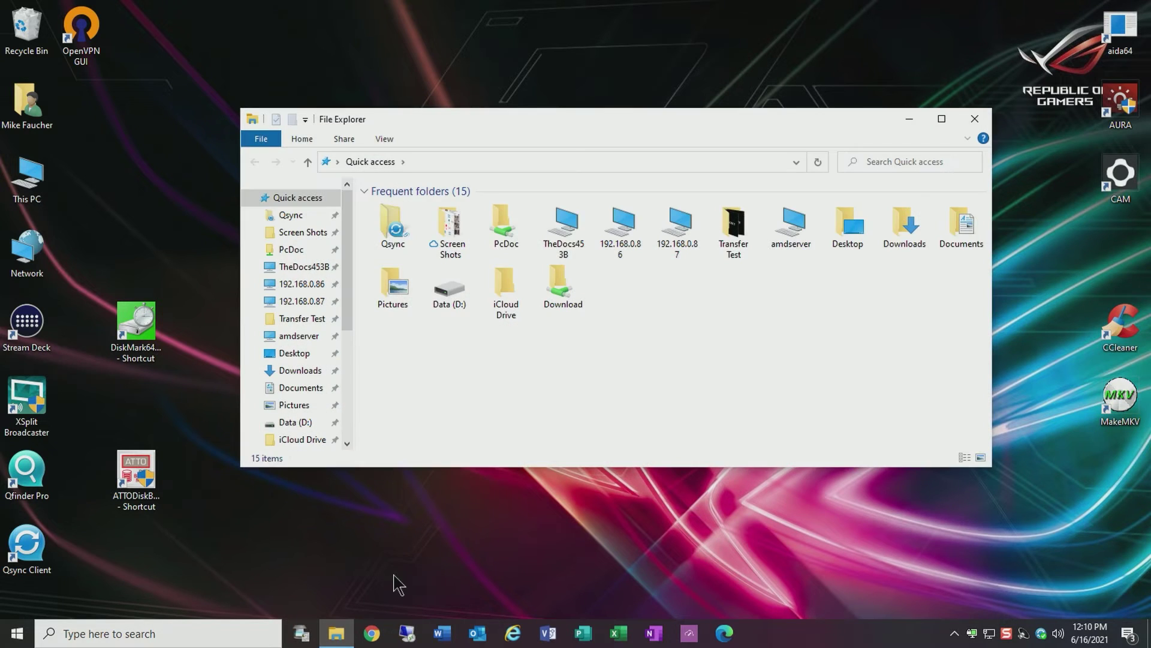
click(304, 267)
click(719, 328)
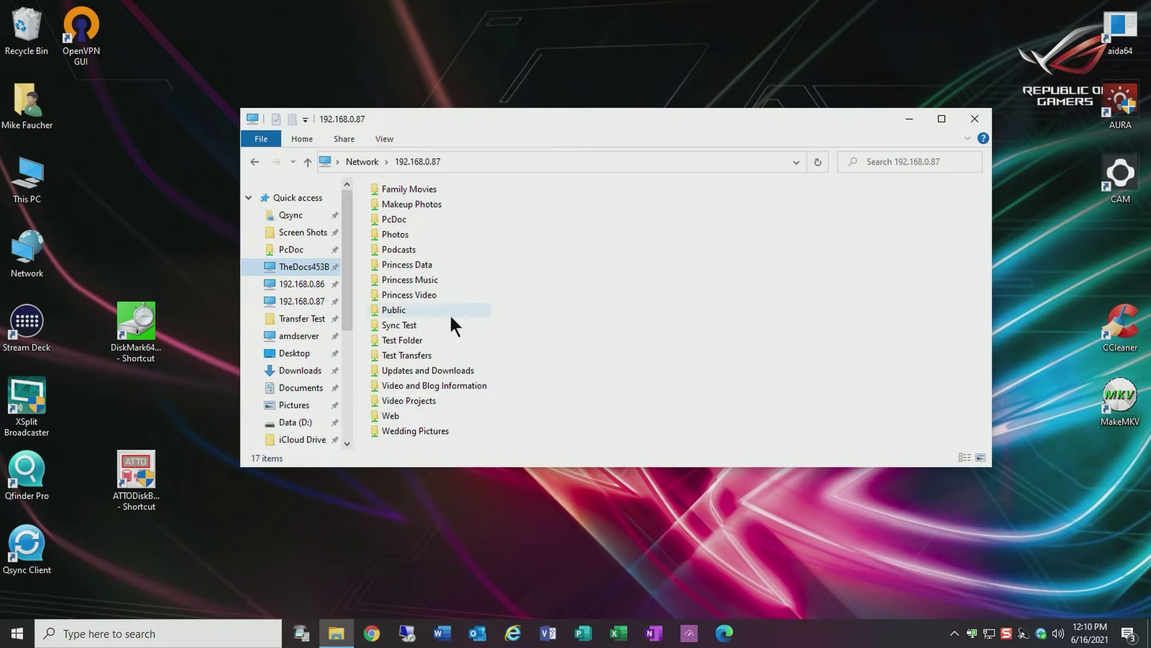
Browse the shares on 192.168.0.86, 192.168.0.87 and TheDocs453B, dismissing the TheDocs453B error
click(302, 285)
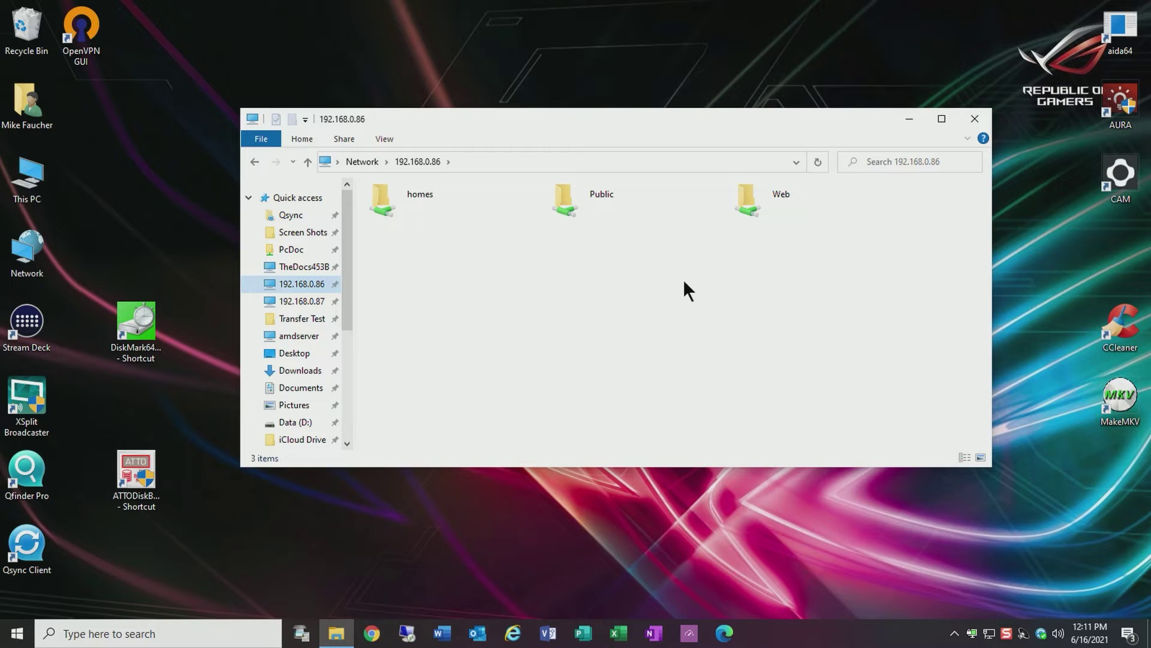
click(302, 301)
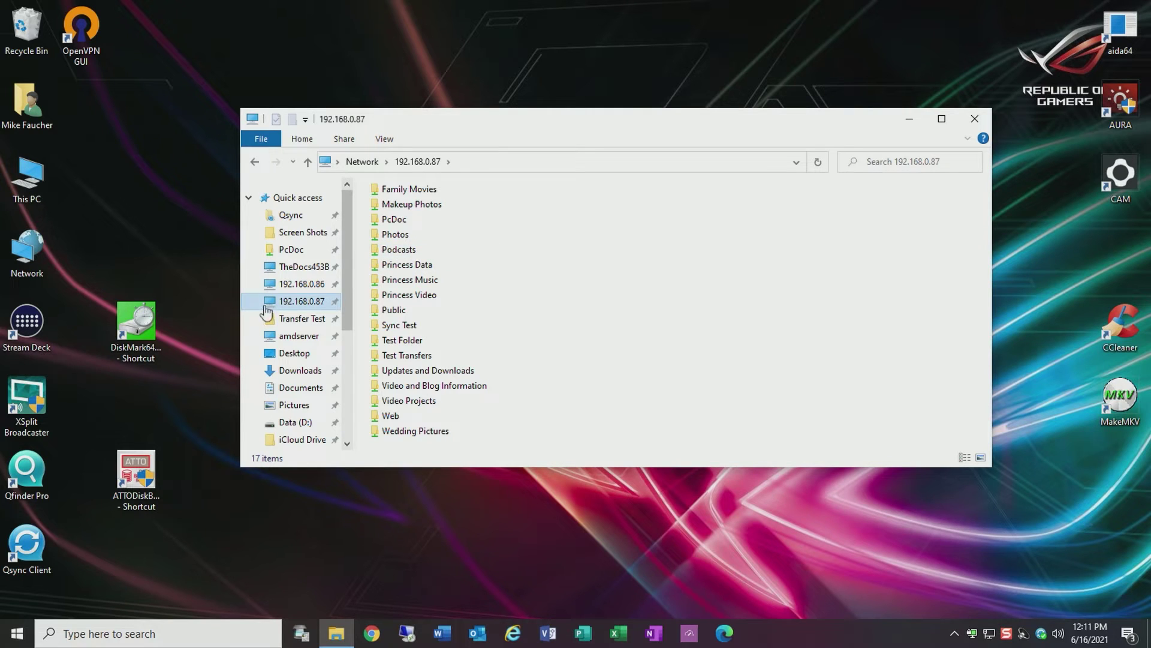
click(317, 274)
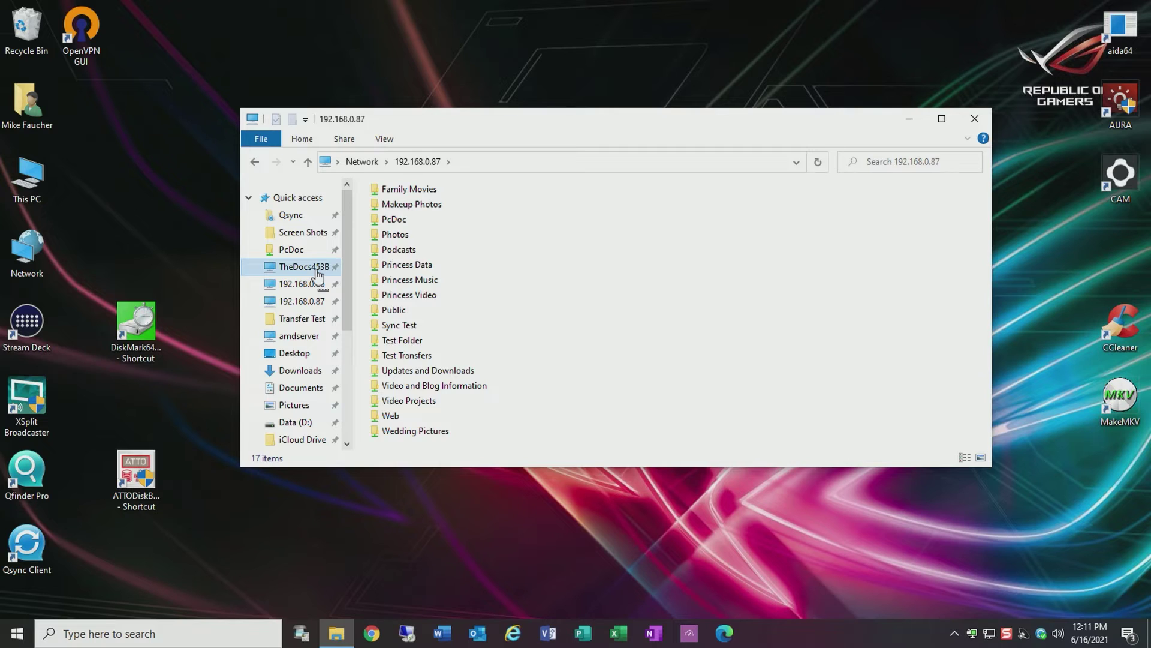
click(746, 231)
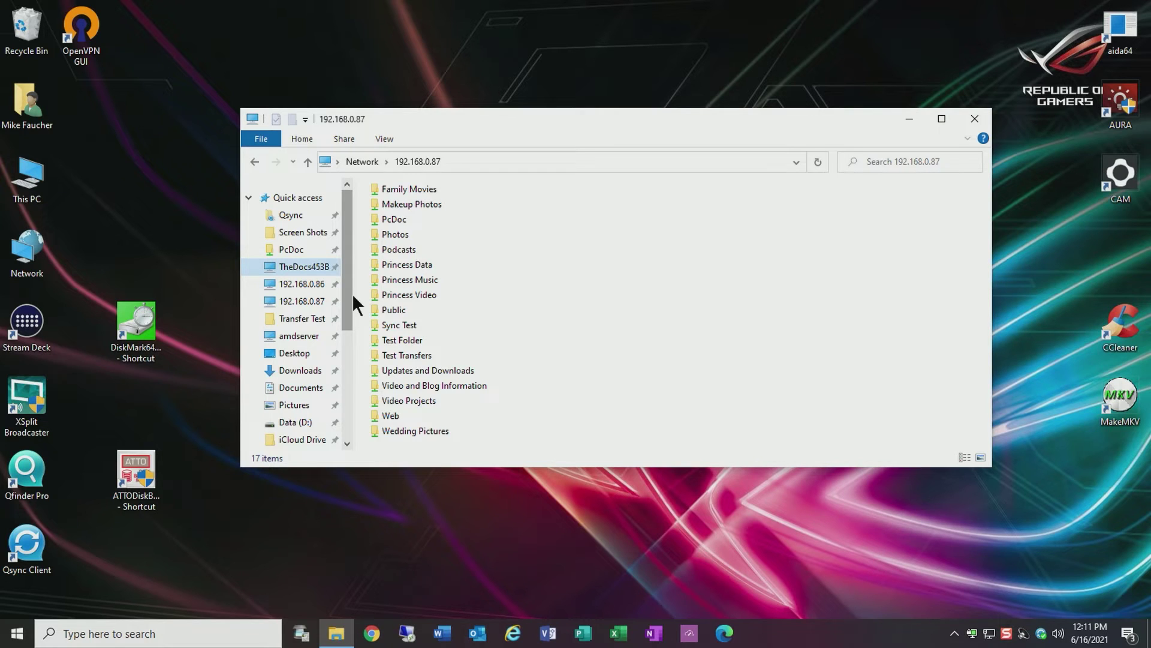
click(461, 164)
Go to \\192.168.0.24 in File Explorer to list its six shared folders
text(\\192.168.0.24)
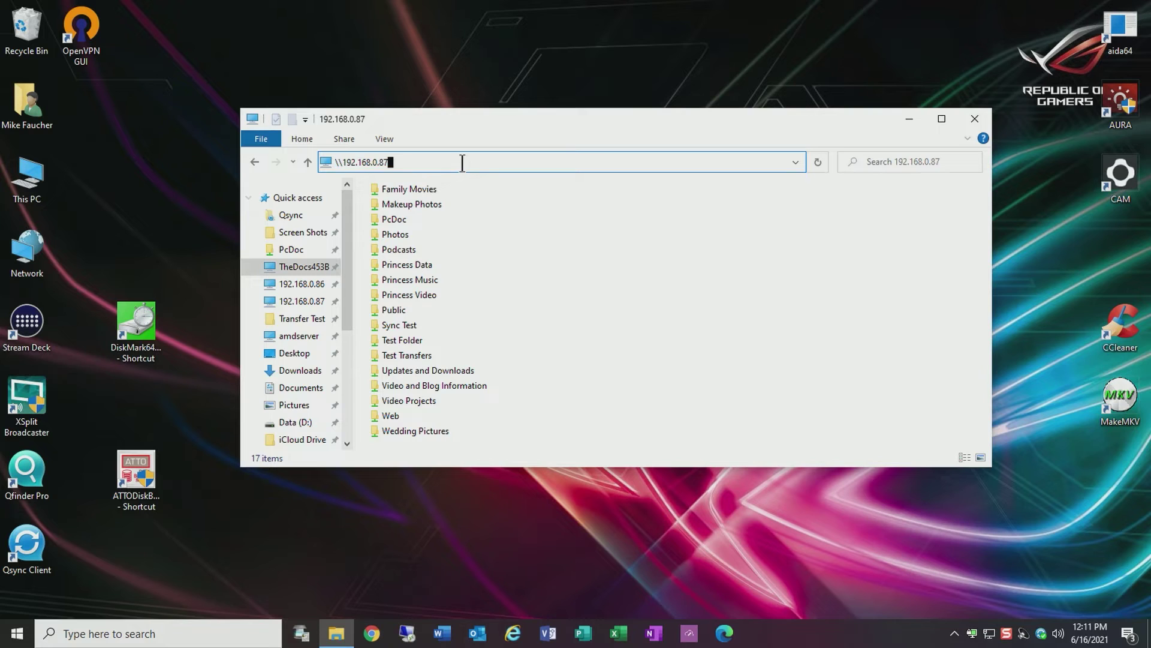
key(Return)
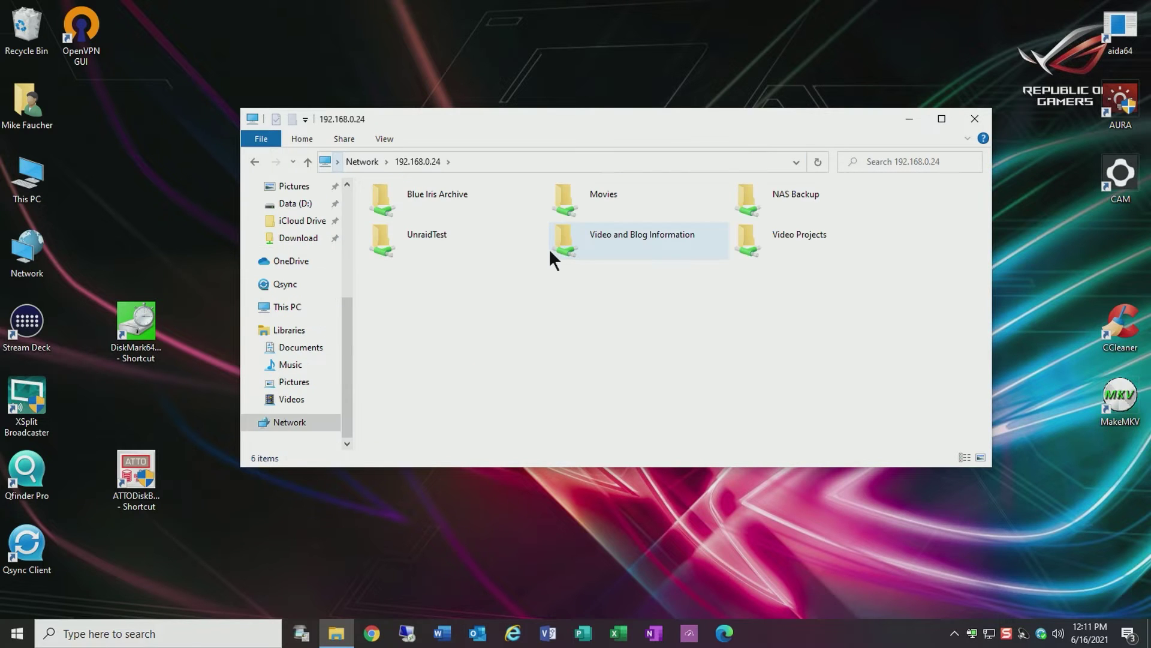
mouse_move(550, 252)
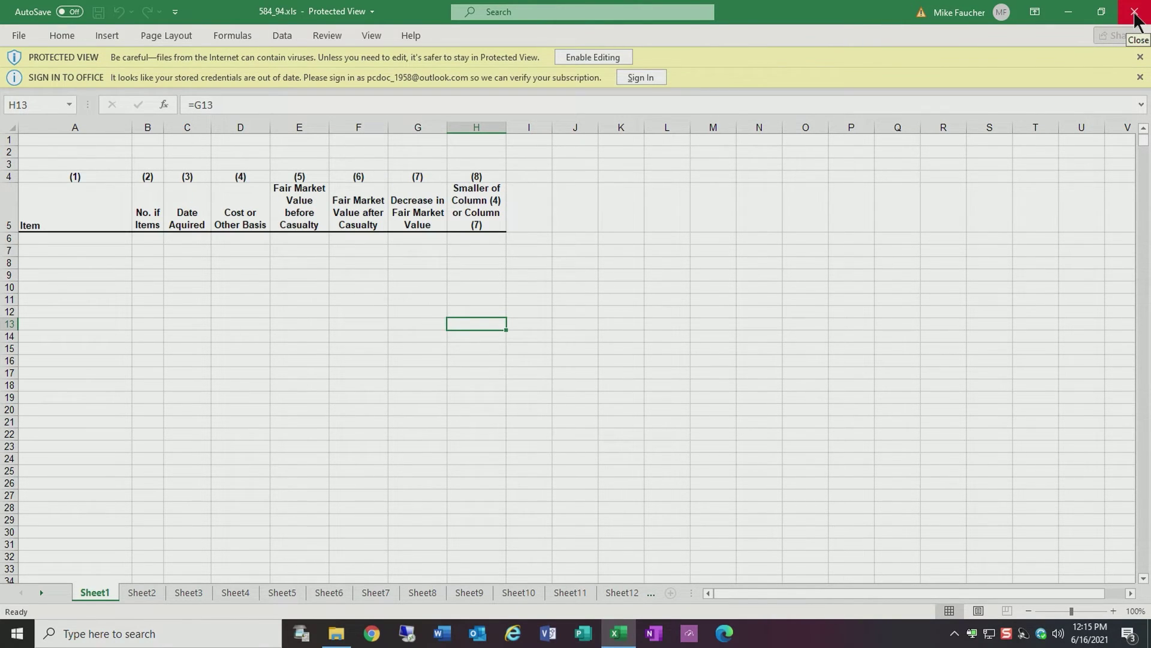
Close the 584_94.xls workbook in Excel
click(1134, 13)
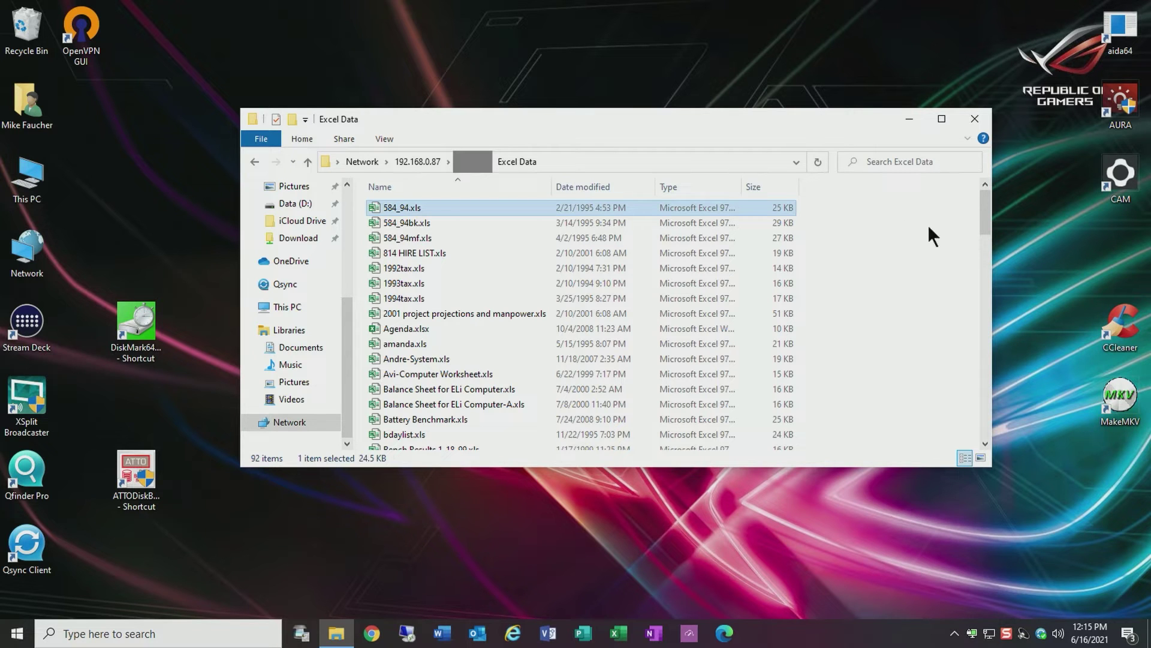
Close the Excel Data folder window
click(976, 119)
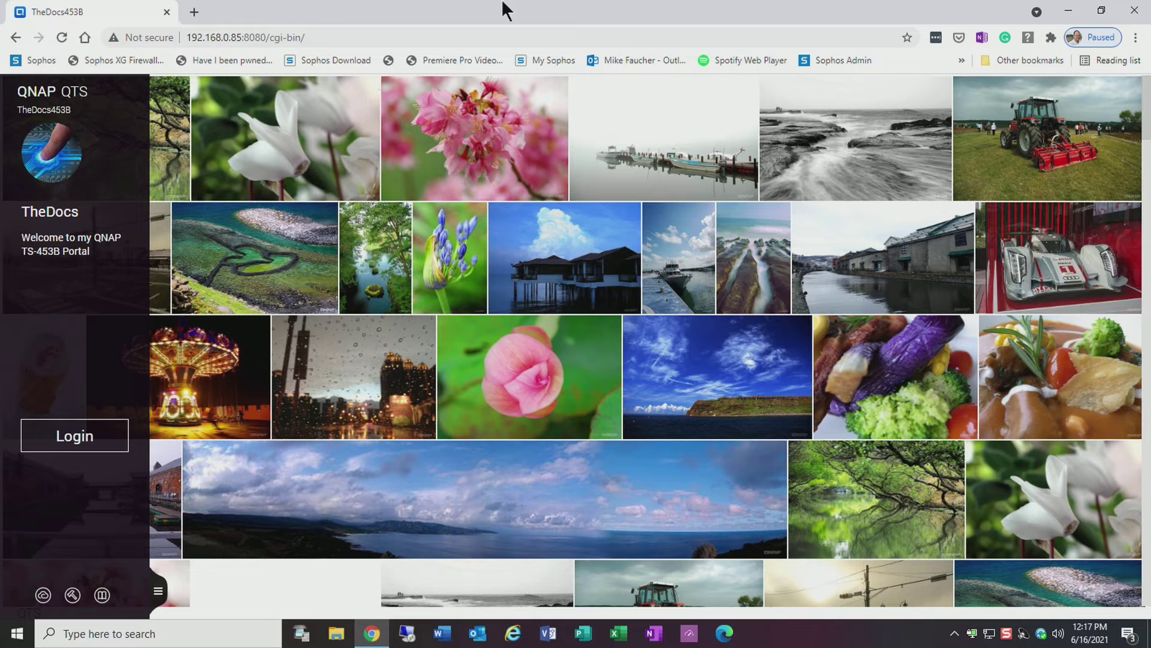
Minimise the NAS portal and connect Remote Desktop to 192.168.0.27, permanently trusting its certificate
click(1068, 11)
key(Return)
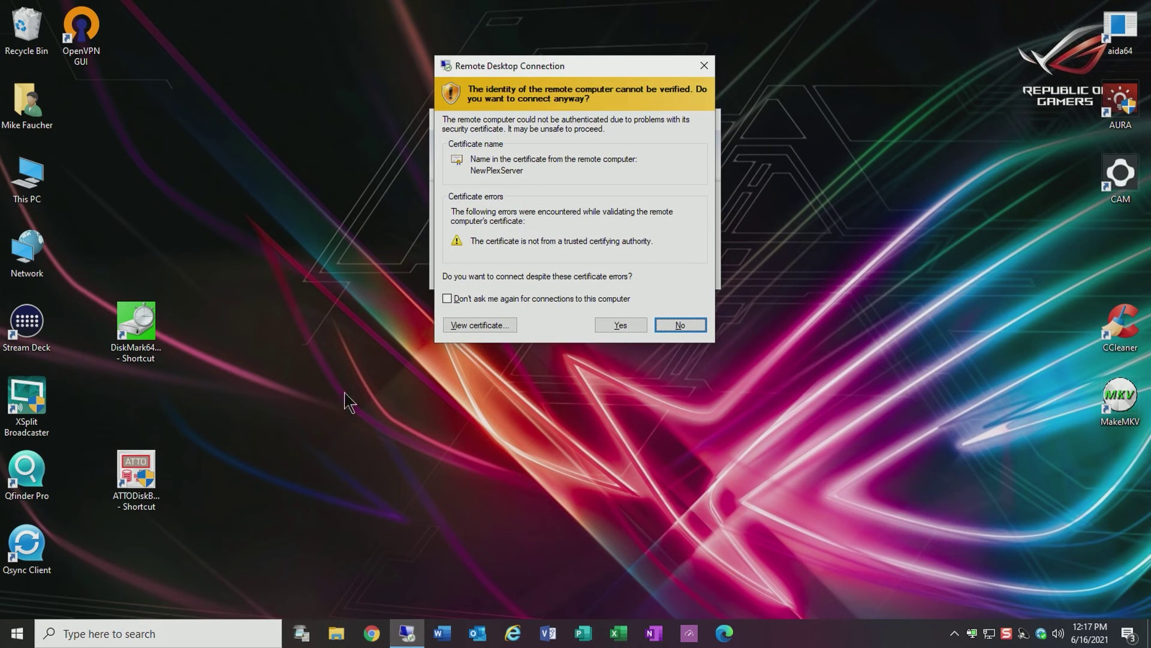
click(447, 298)
click(634, 325)
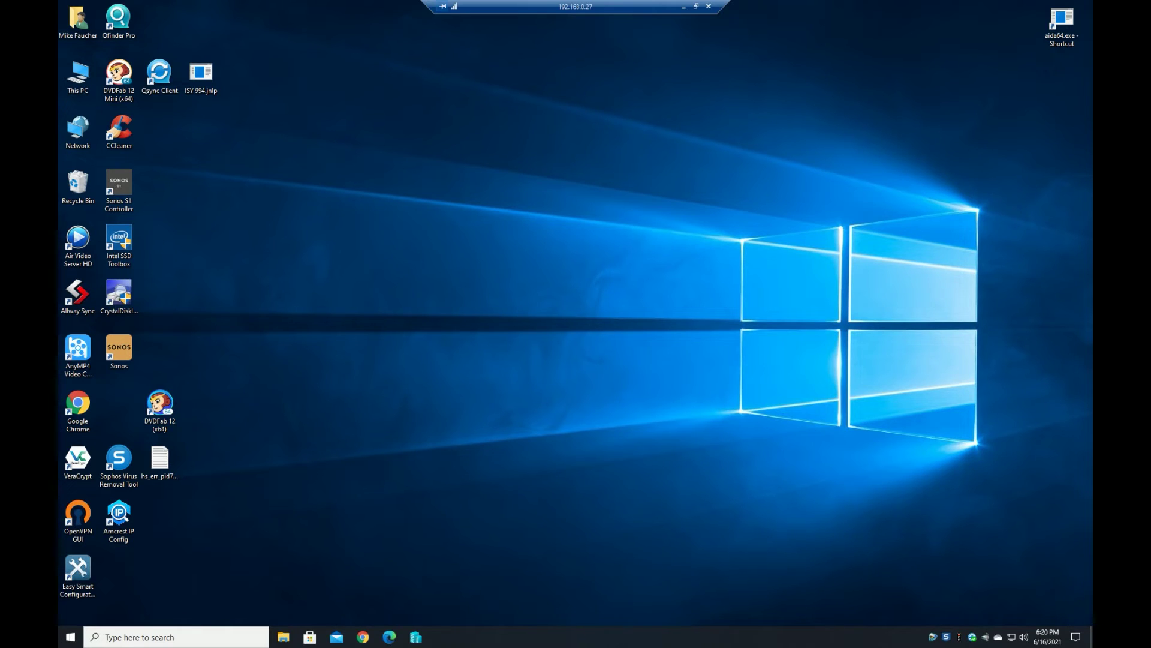
Open File Explorer's This PC view on the remote 192.168.0.27 machine
click(283, 637)
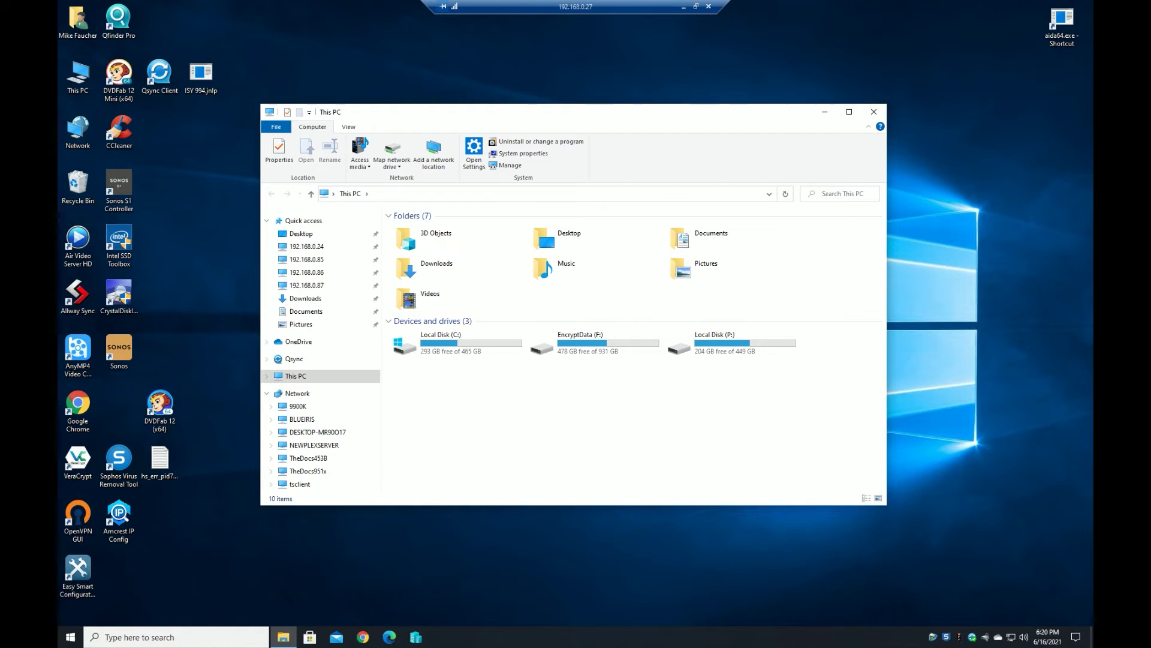
Browse the shares on 192.168.0.24, .85, .86 and .87 from Quick access
click(307, 246)
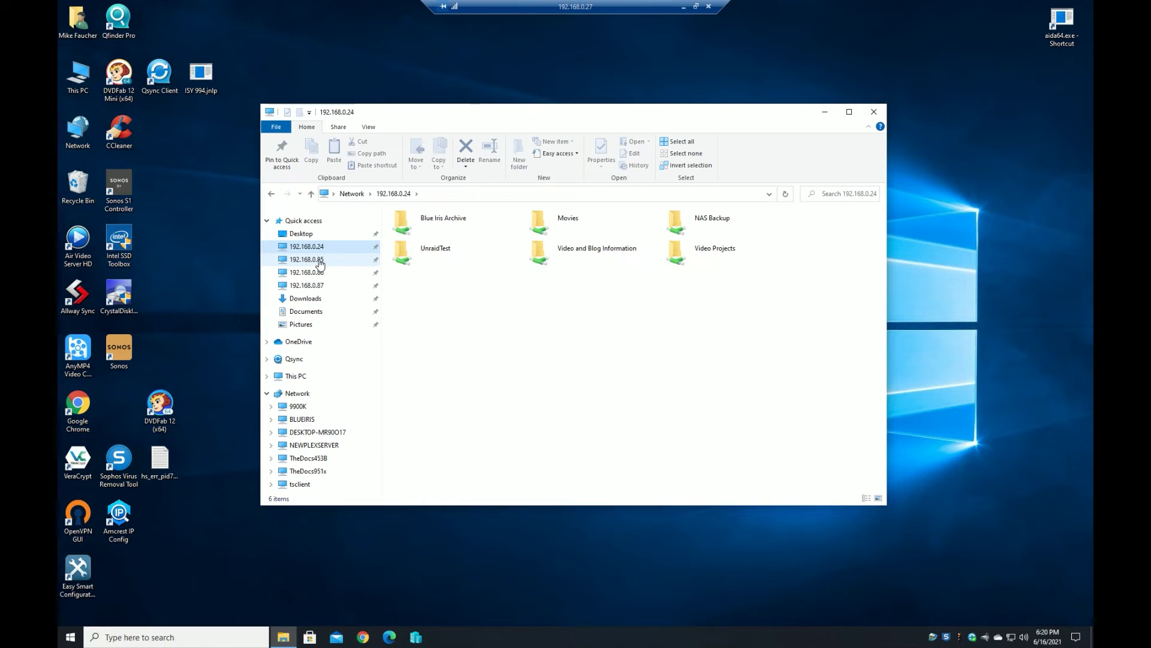
click(320, 260)
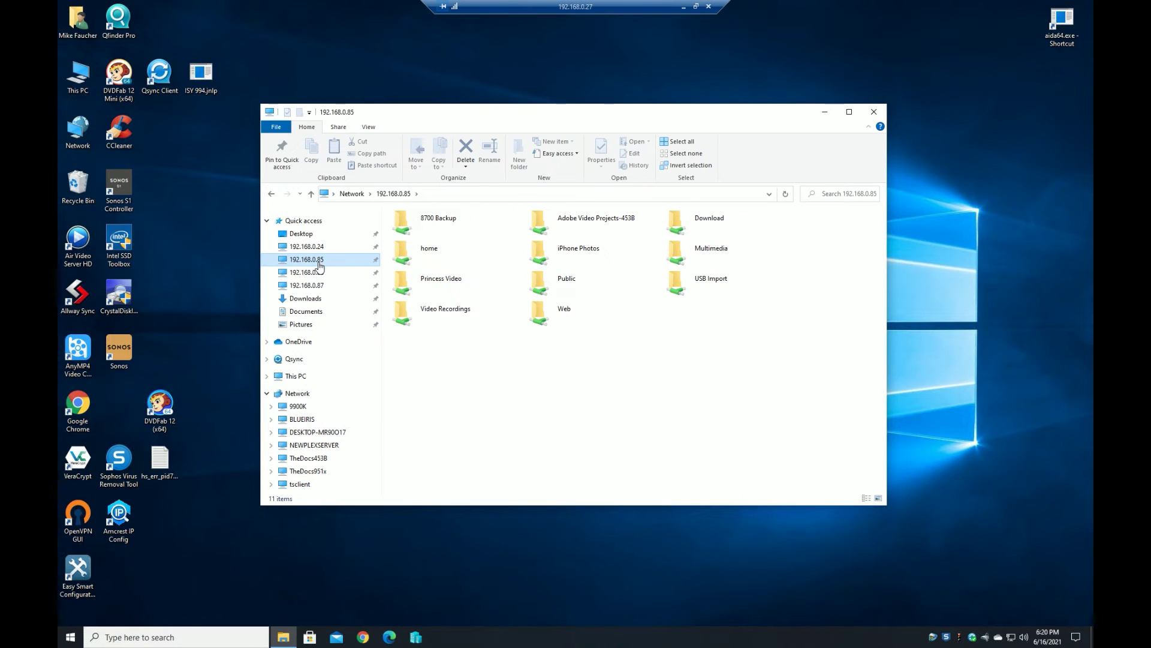
click(319, 274)
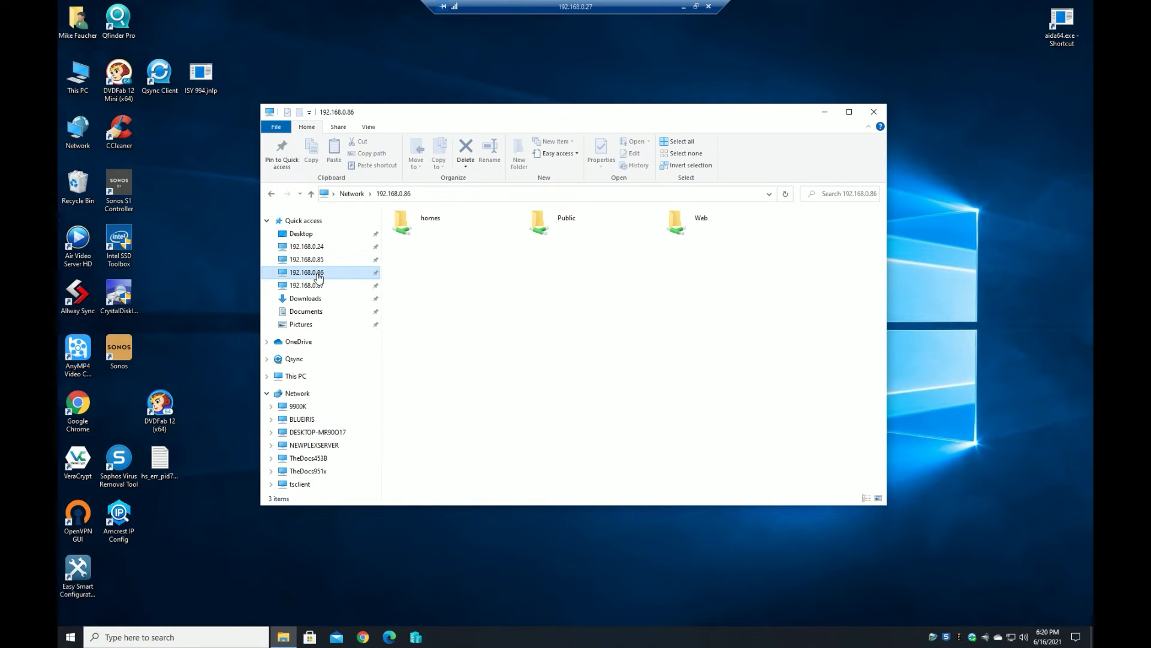
click(319, 288)
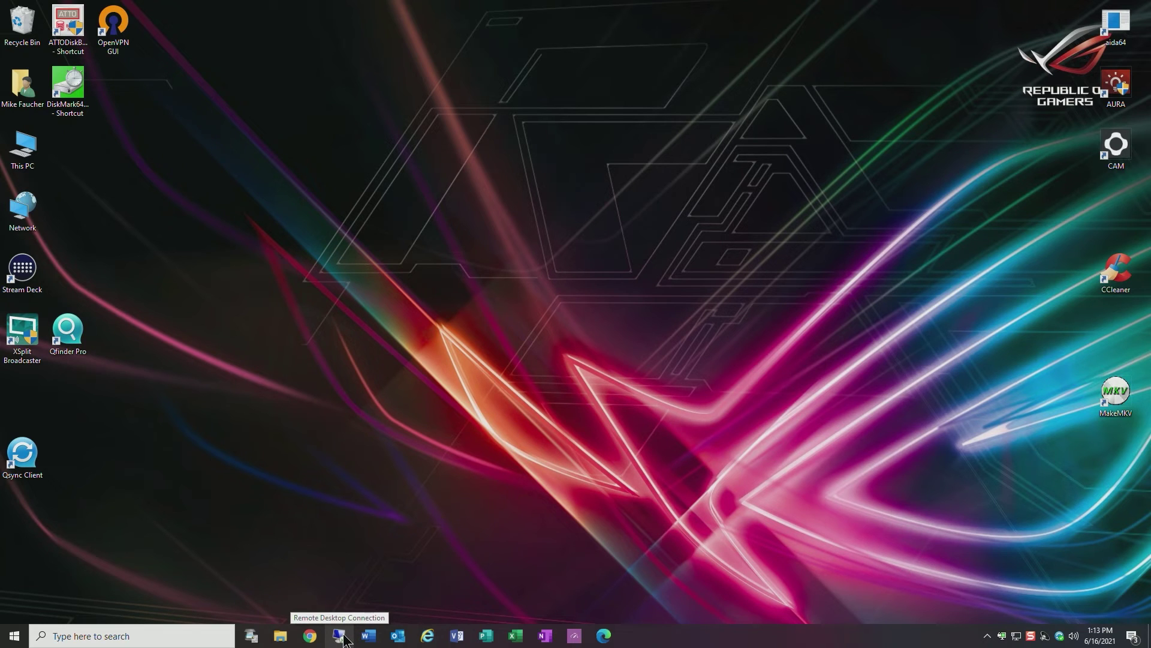
Connect Remote Desktop to 192.168.0.15 and launch Blue Iris 5 with administrator permission
click(344, 638)
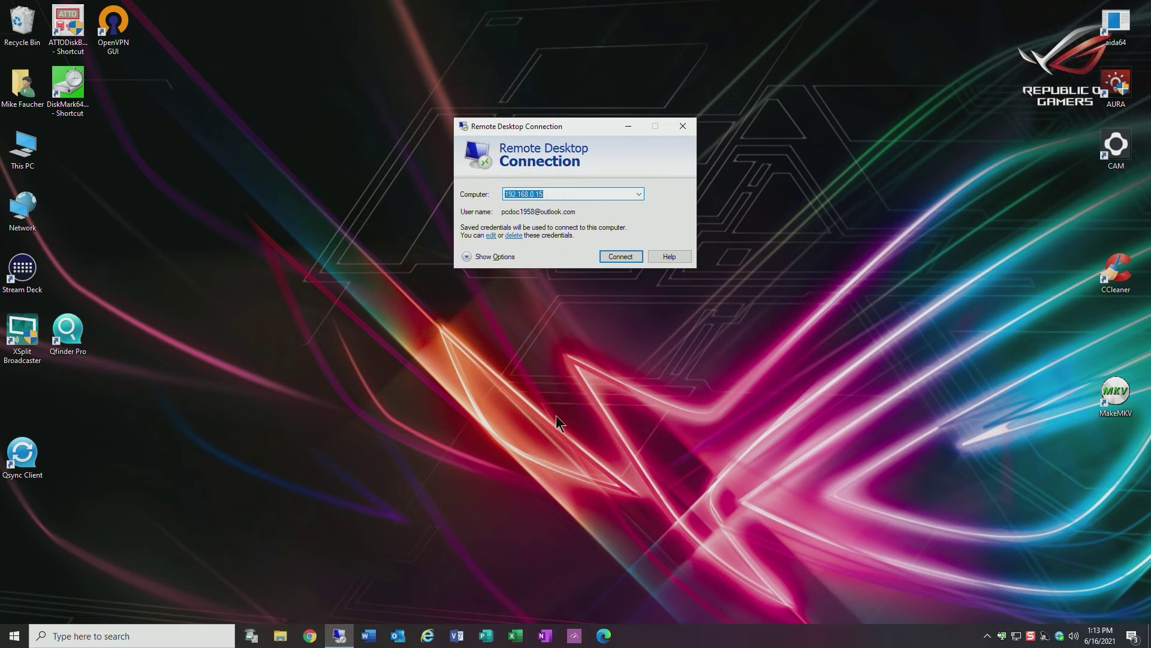
click(626, 258)
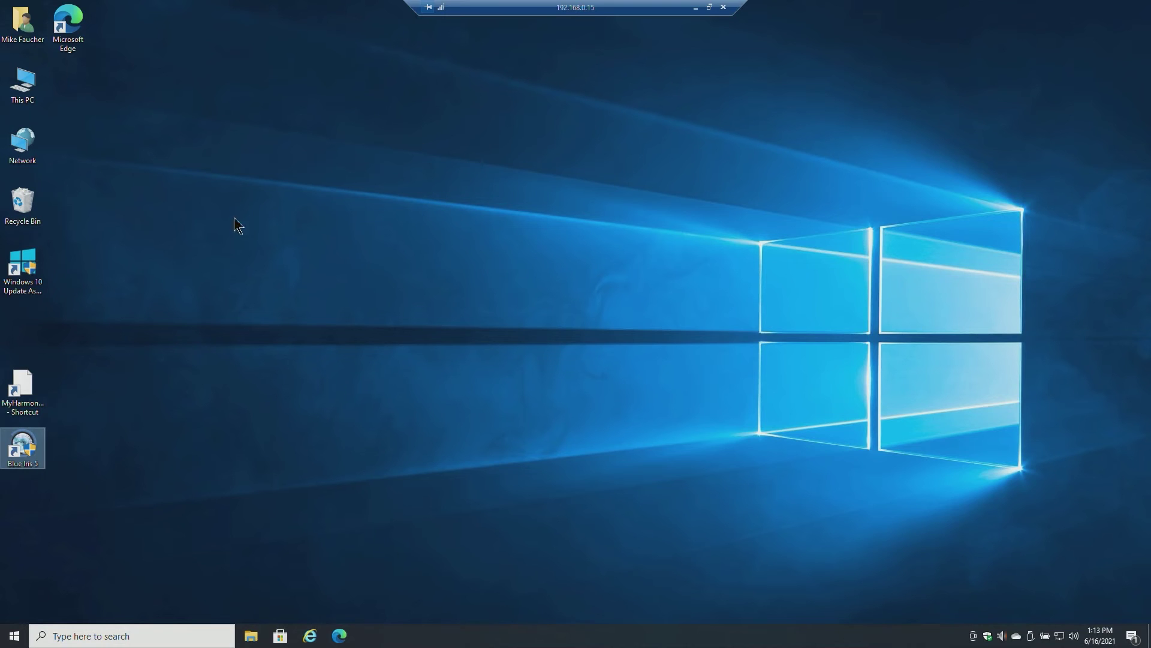
double_click(37, 463)
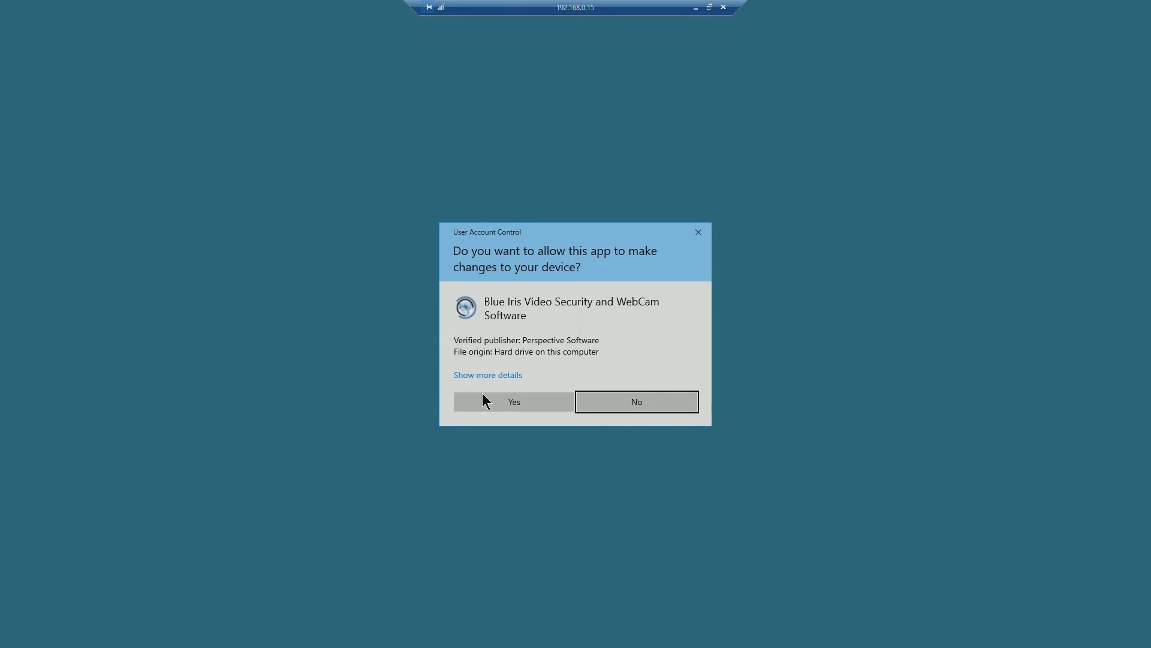
click(482, 398)
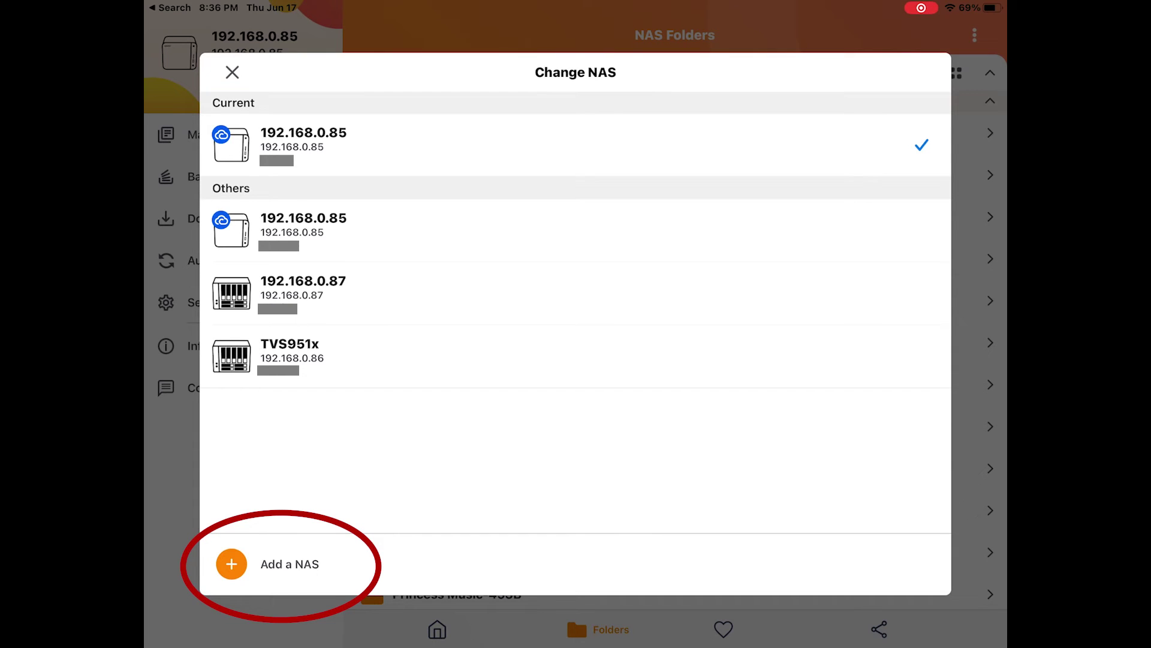
Choose Add a NAS in Qfile's Change NAS list
click(289, 563)
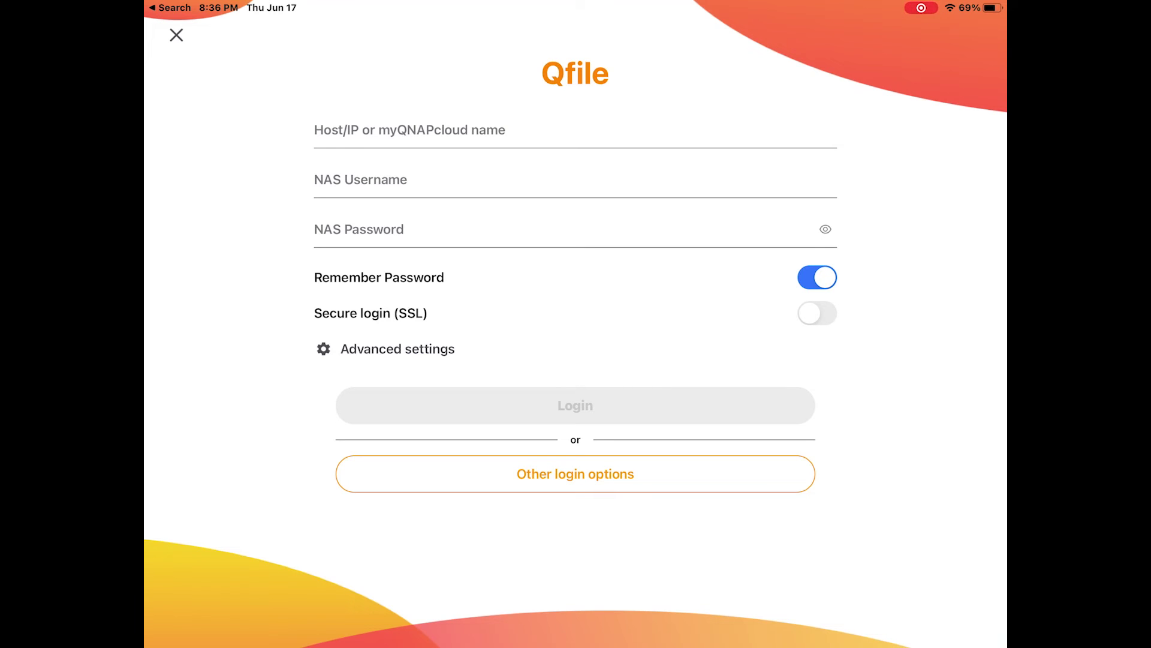
Fill Qfile's add-NAS form with host 192.168.0.85 and the NAS username, advancing to the password field
click(407, 129)
text(192.16)
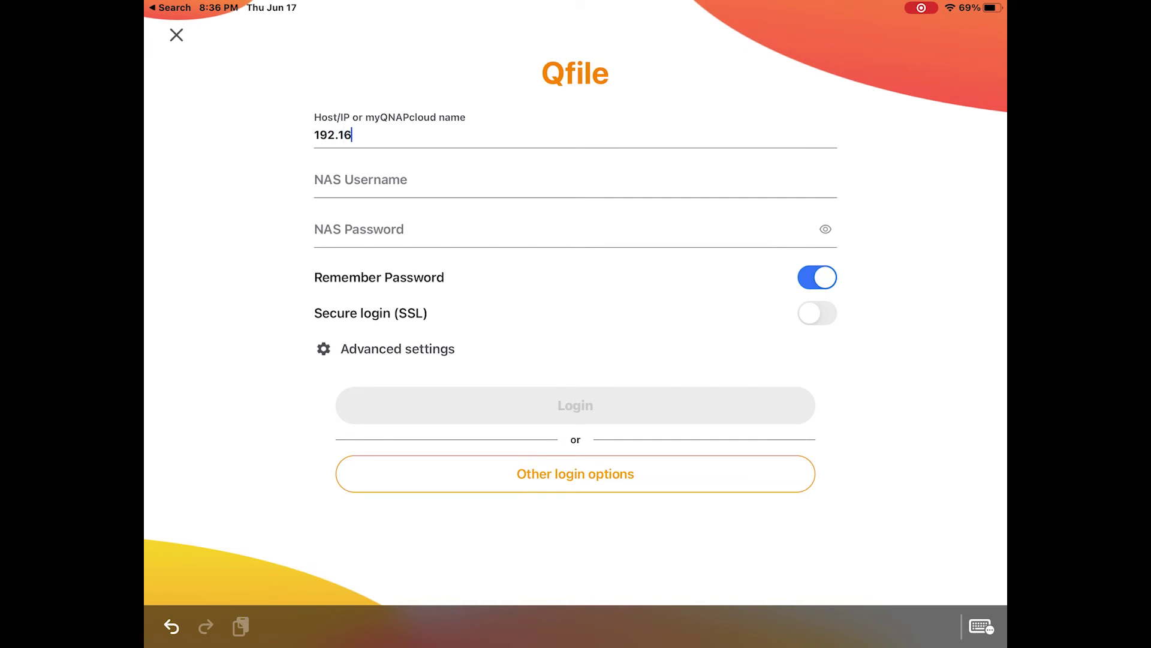
text(8.0.85)
click(360, 182)
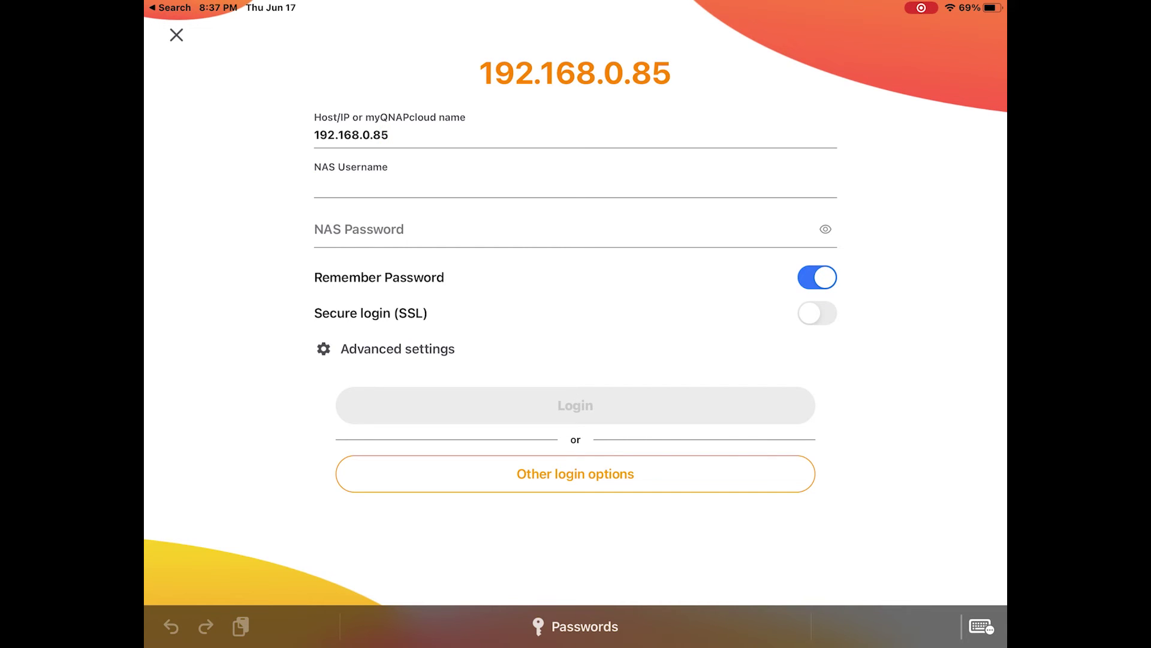
text(Test)
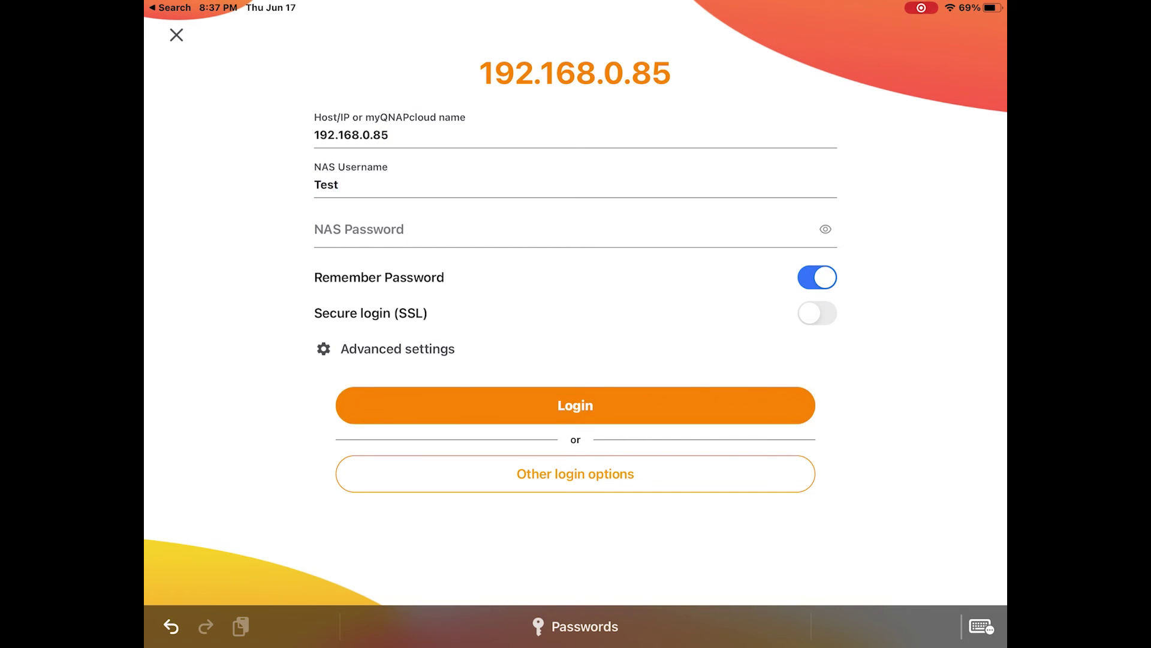
text(user)
key(Return)
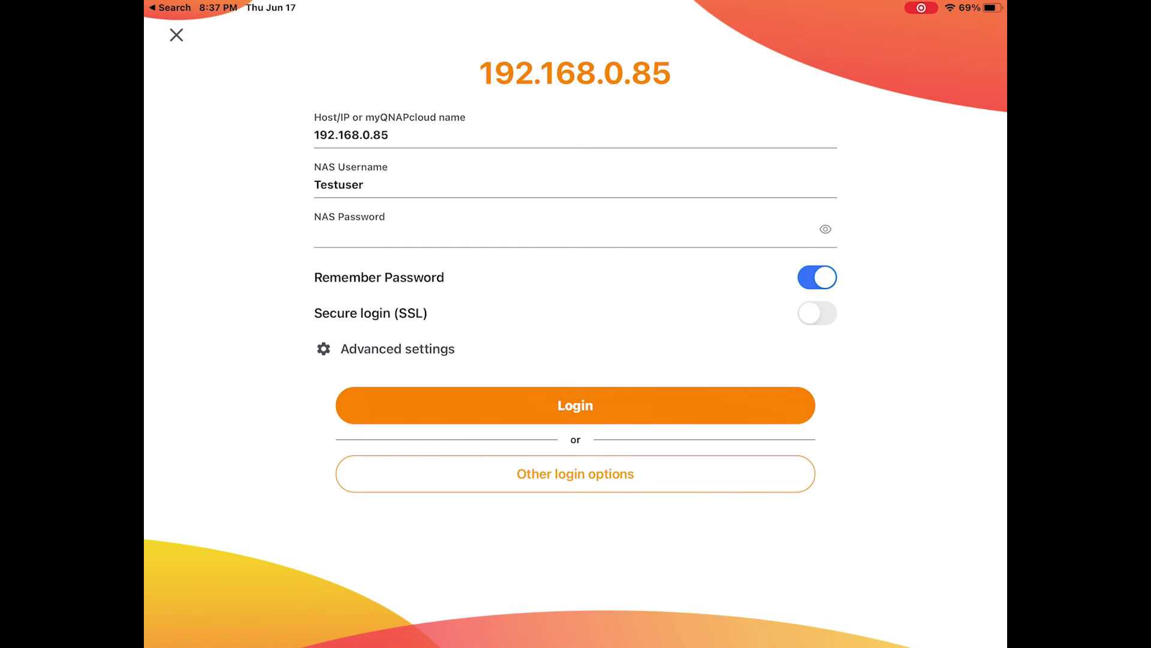